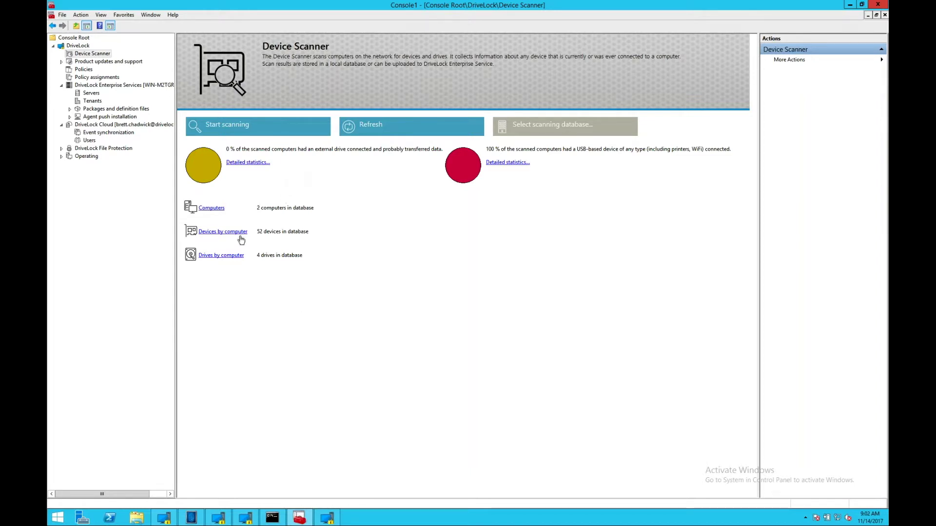
# Show the Drive usage per computer chart, with 100% of computers at 0 drives.
pyautogui.click(254, 163)
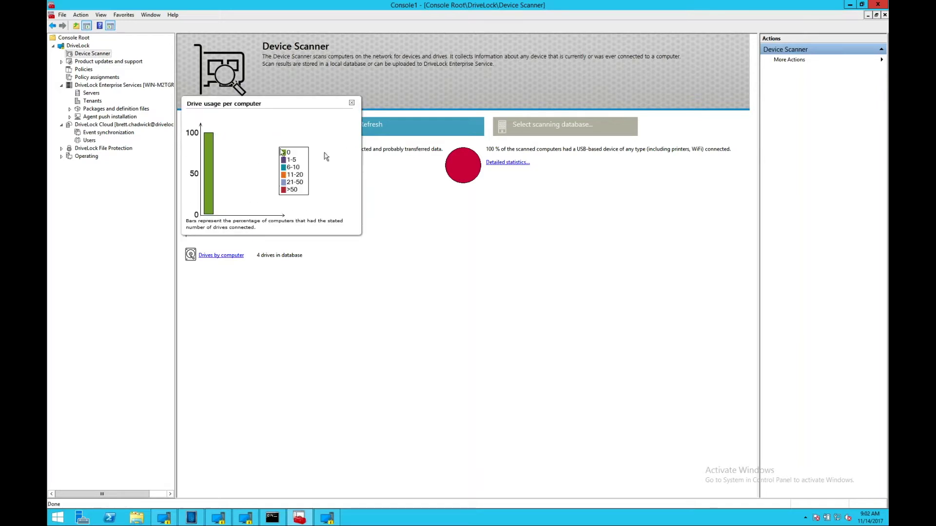
# Close the drive chart, then view and close the device usage per computer chart.
pyautogui.click(352, 104)
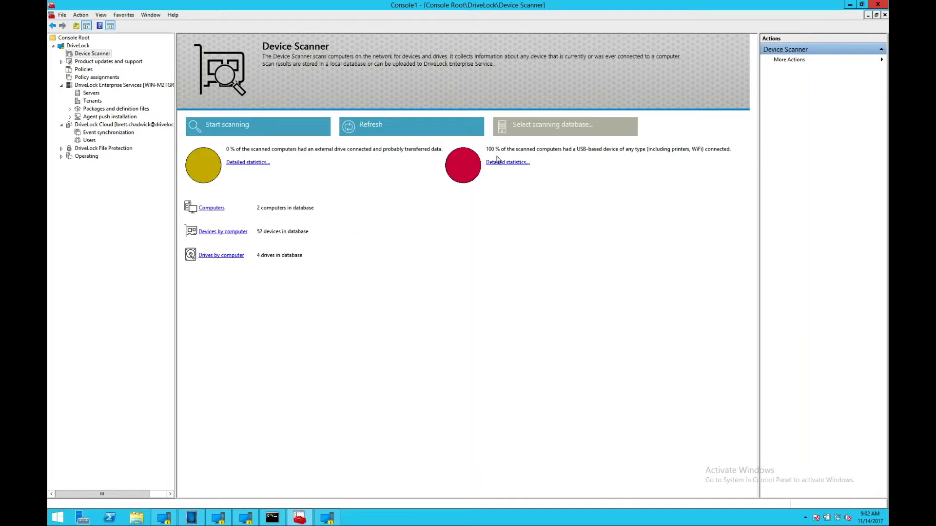
pyautogui.click(502, 163)
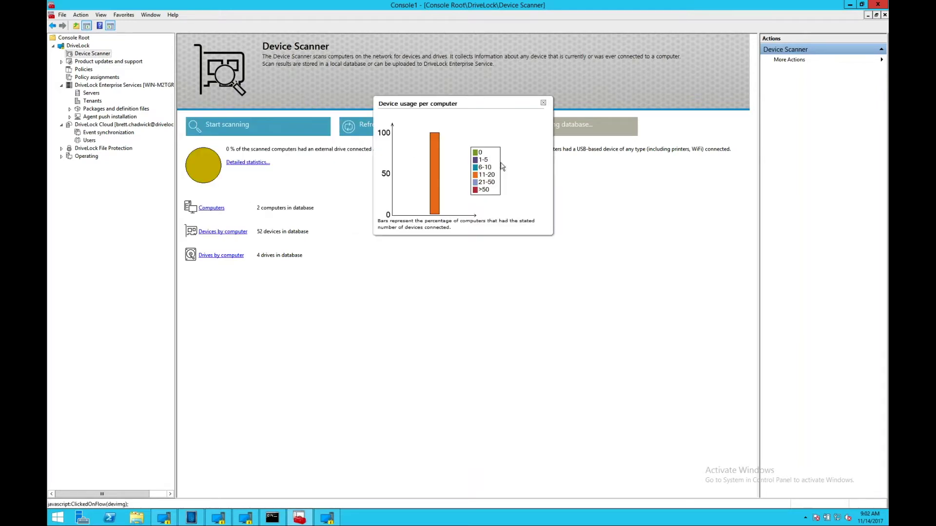
pyautogui.click(542, 103)
# Review the devices found on WIN-M2TGRKVUURN in the Devices by computer list.
pyautogui.click(235, 236)
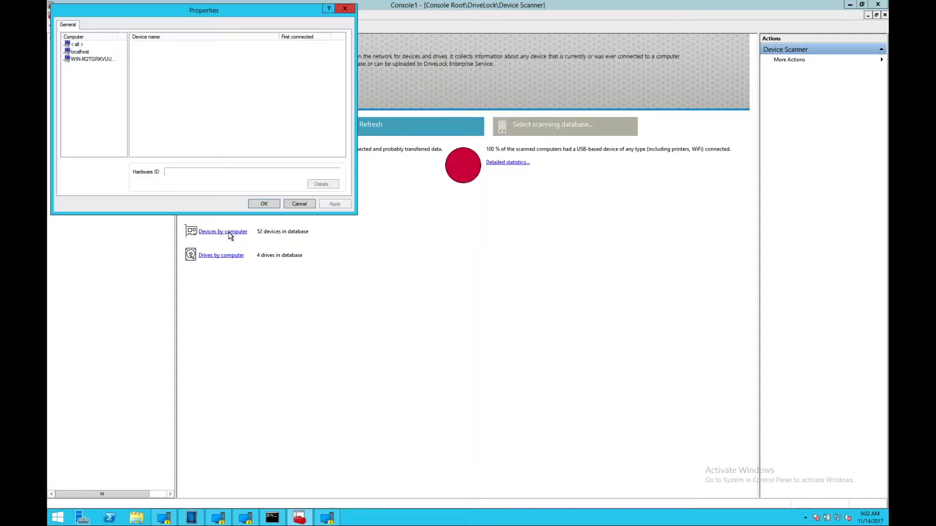
pyautogui.click(90, 59)
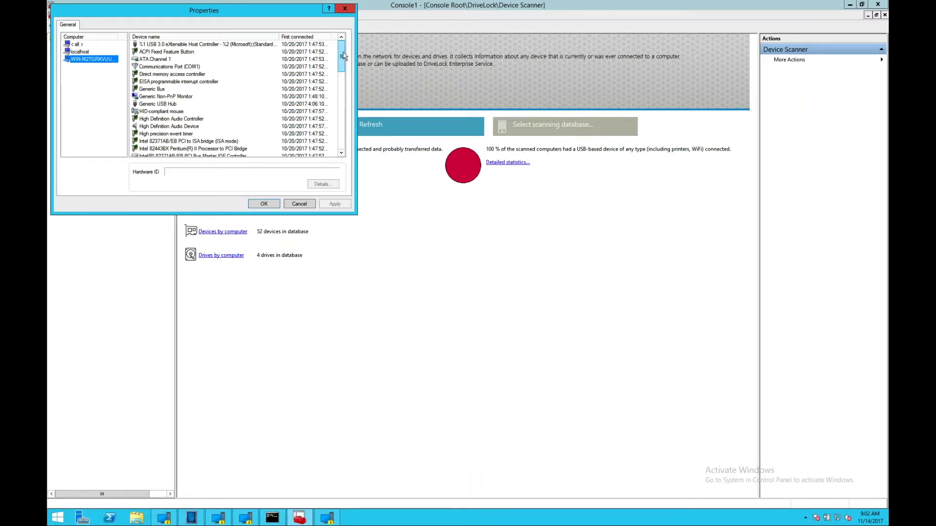
pyautogui.moveTo(341, 74); pyautogui.dragTo(347, 40)
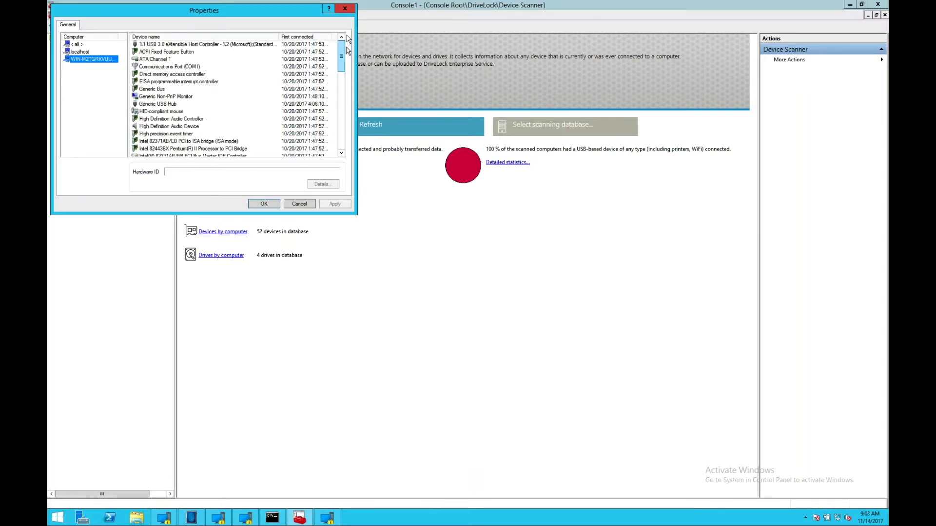
pyautogui.click(345, 8)
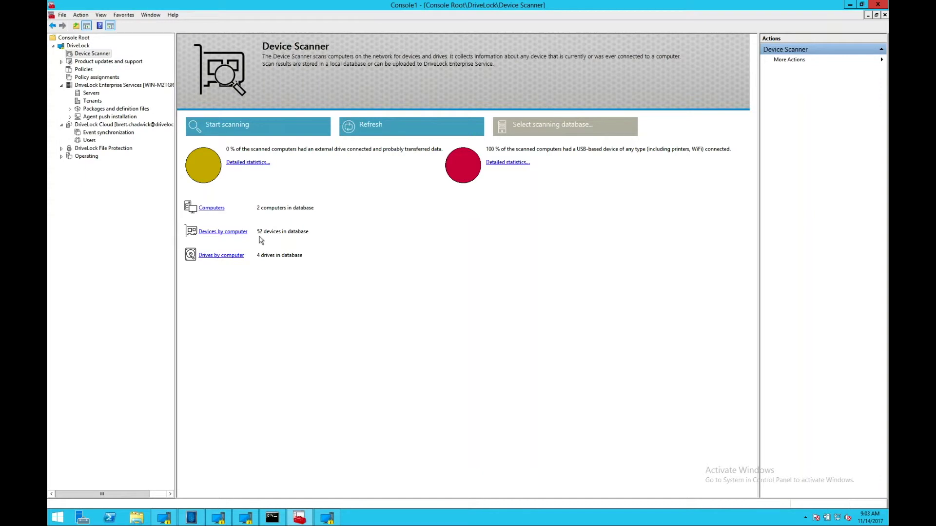
# View the drives found on WIN-M2TGRKVUURN in the Drives by computer list.
pyautogui.click(227, 257)
pyautogui.click(94, 59)
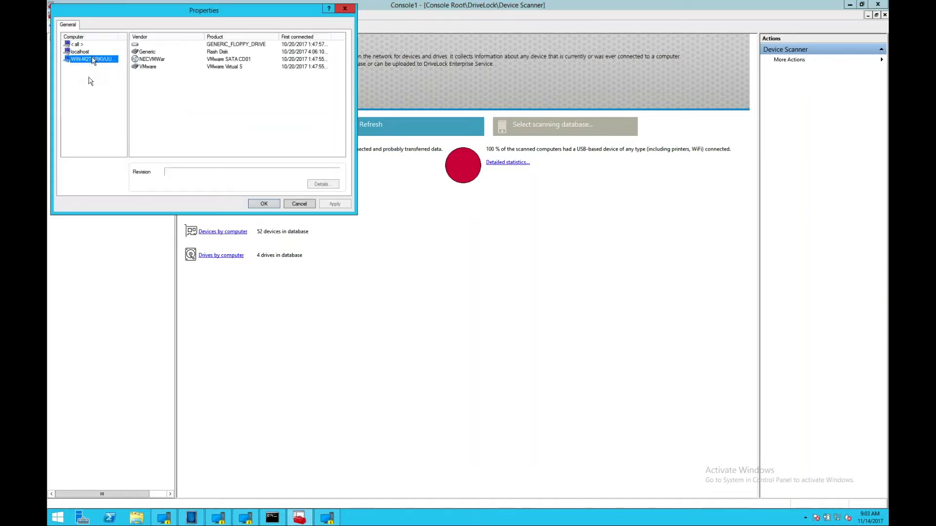
pyautogui.moveTo(247, 14); pyautogui.dragTo(303, 77)
# Open the scanned computers list and view WIN-M2TGRKVUURN's details.
pyautogui.click(400, 72)
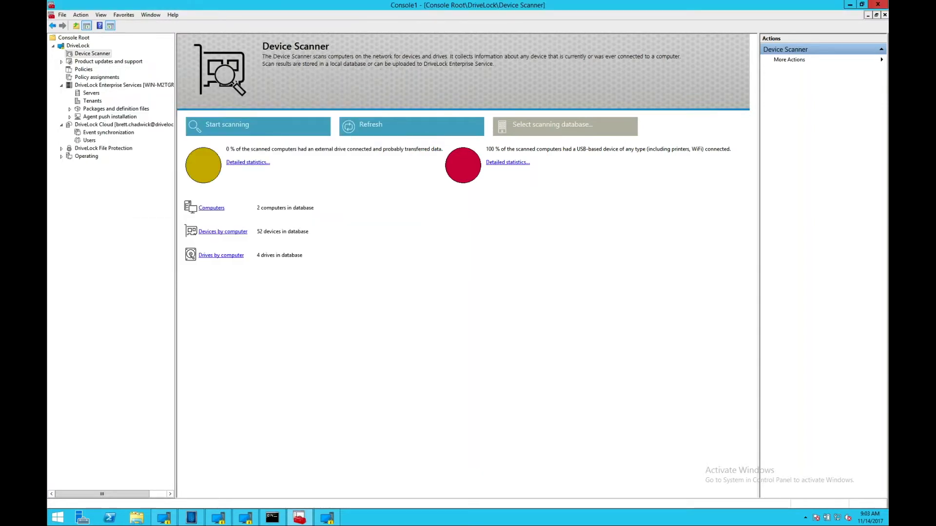
pyautogui.click(212, 208)
pyautogui.click(80, 52)
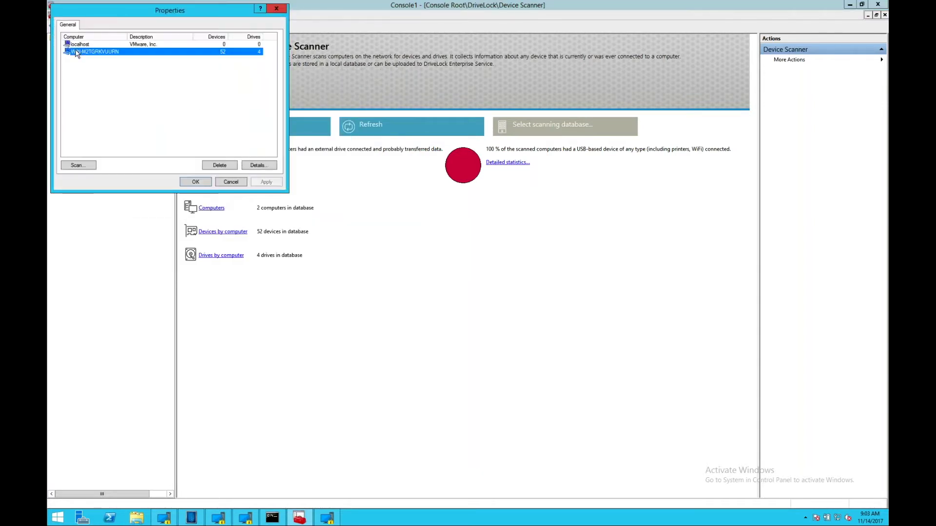
pyautogui.click(261, 166)
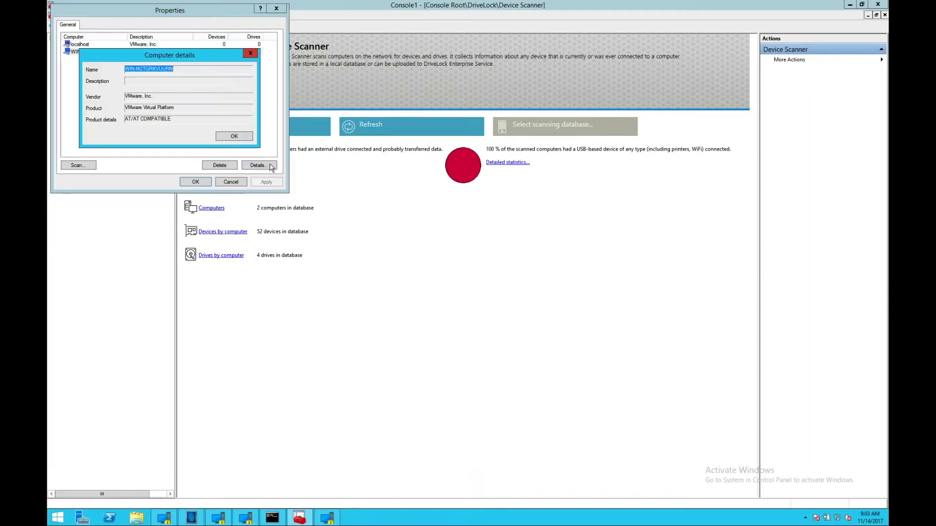
pyautogui.click(250, 136)
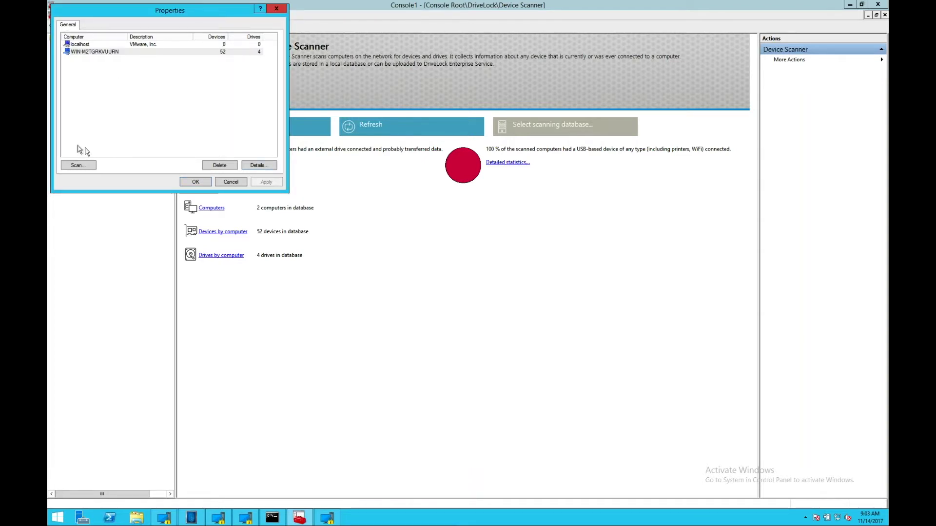
pyautogui.moveTo(151, 18); pyautogui.dragTo(344, 126)
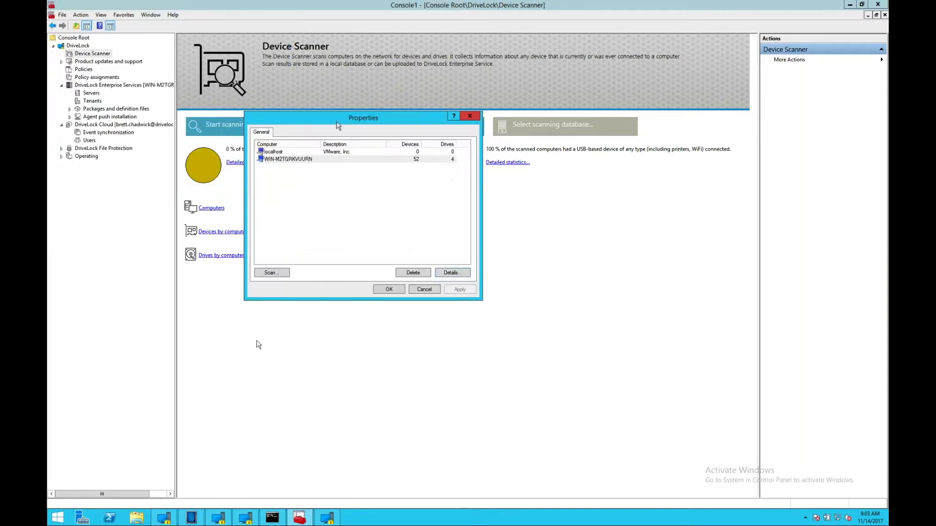
# Start a device scan for WIN-M2TGRKVUURN, review the Add options, then cancel it.
pyautogui.click(291, 161)
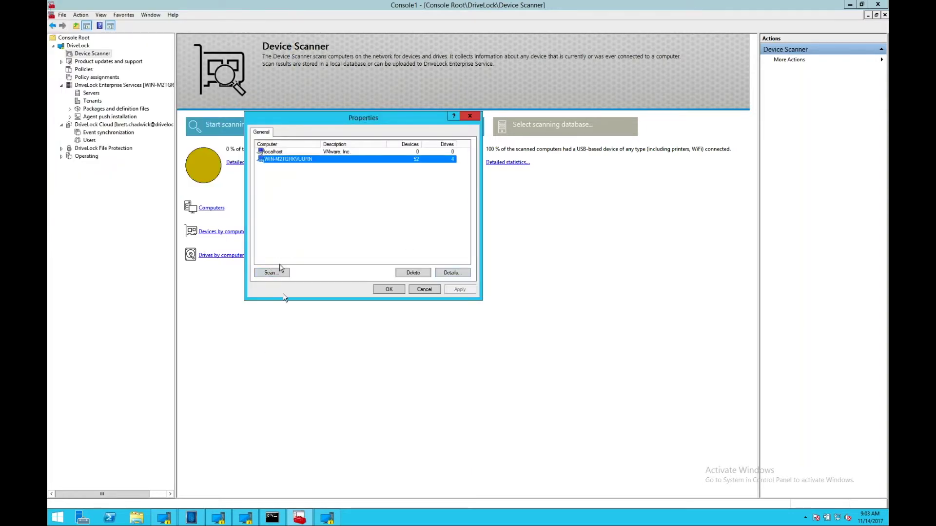
pyautogui.click(282, 278)
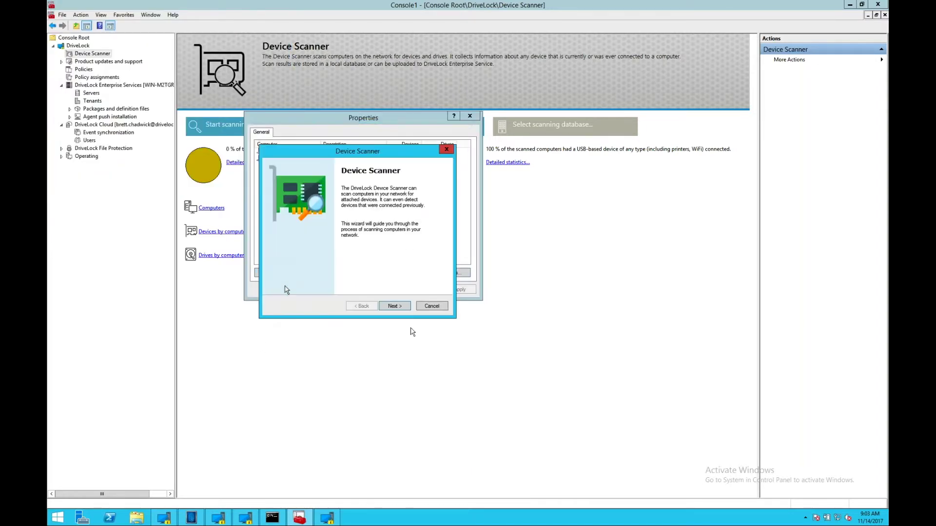
pyautogui.click(398, 309)
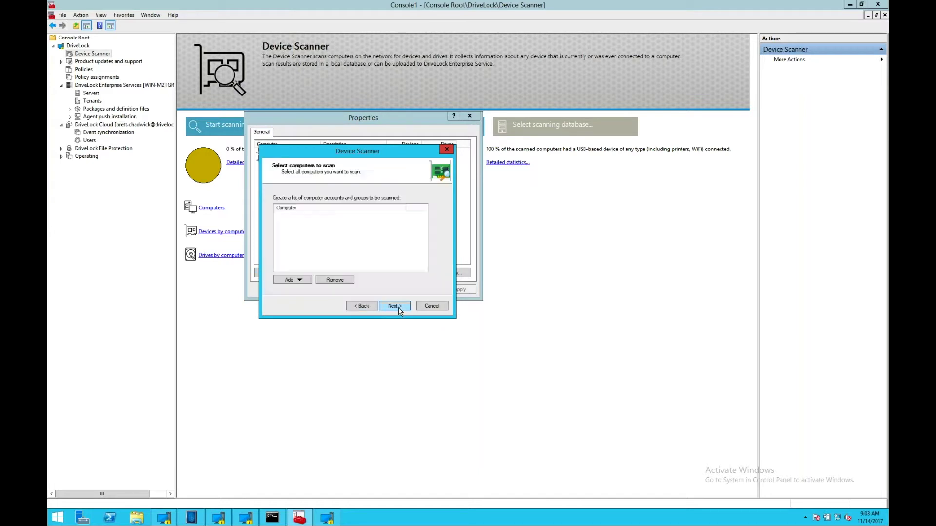
pyautogui.click(299, 280)
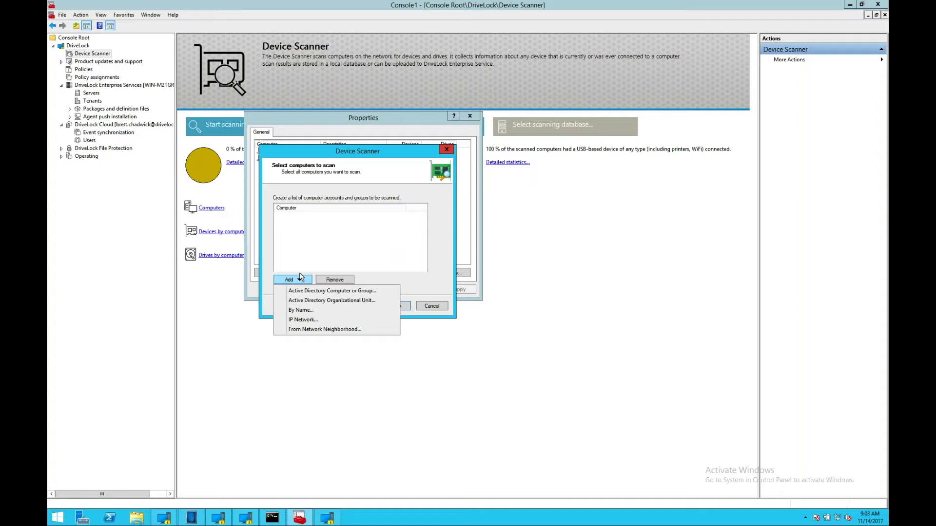
pyautogui.click(447, 150)
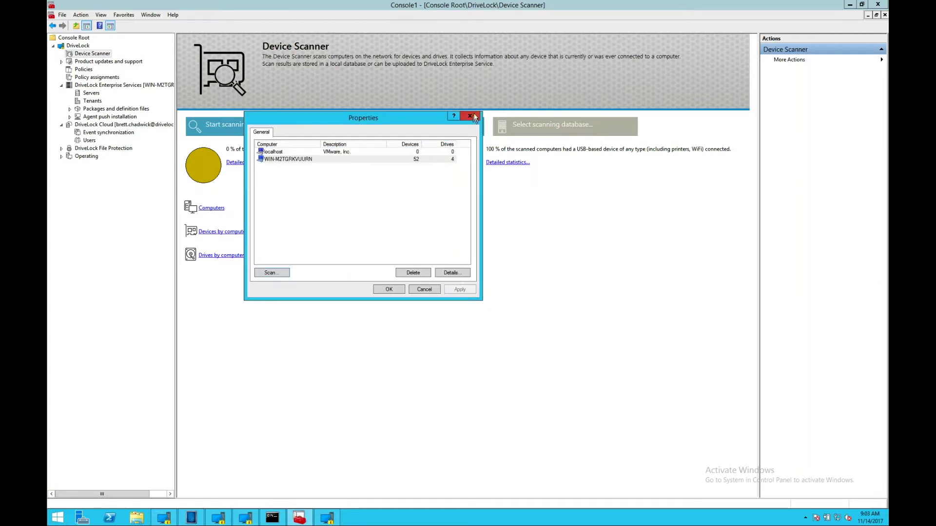
pyautogui.click(470, 116)
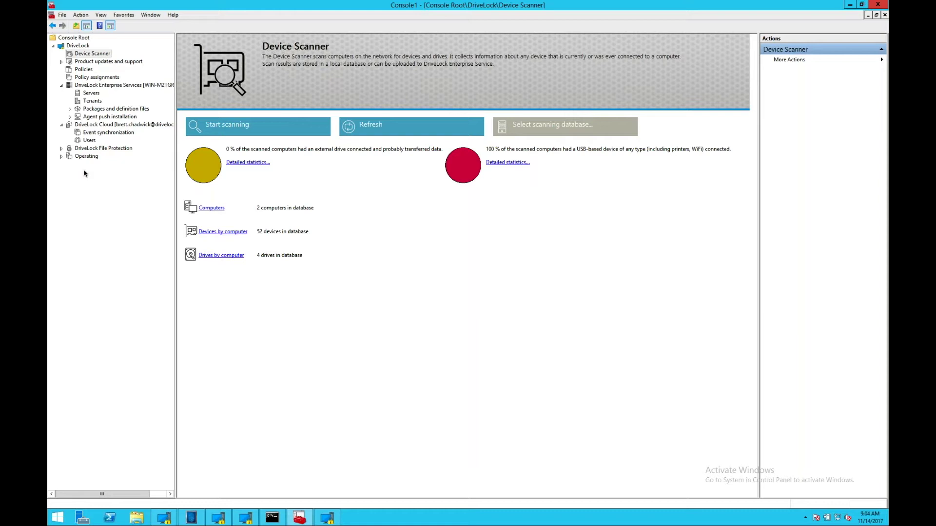
# Browse the Enterprise Services server list showing WIN-M2TGRKVUURN, then go to DriveLock Cloud.
pyautogui.click(99, 87)
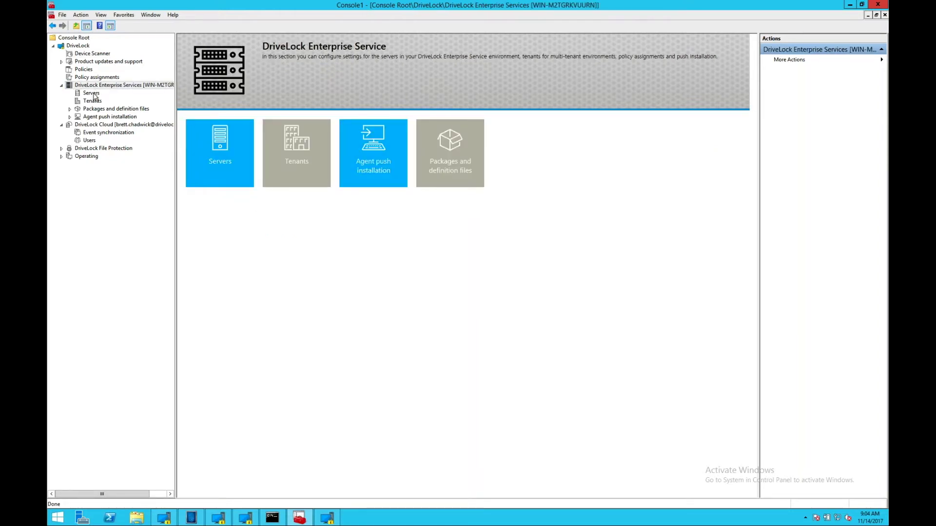
pyautogui.click(93, 93)
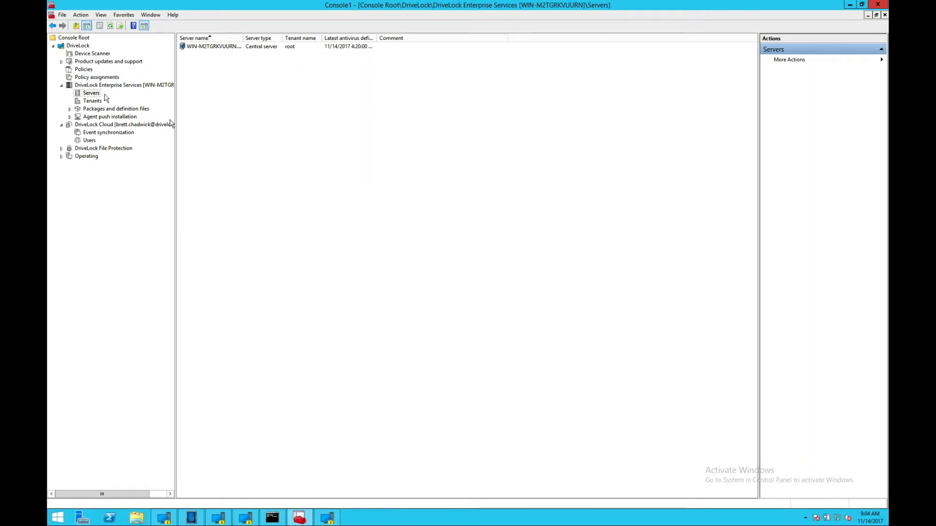
pyautogui.click(245, 49)
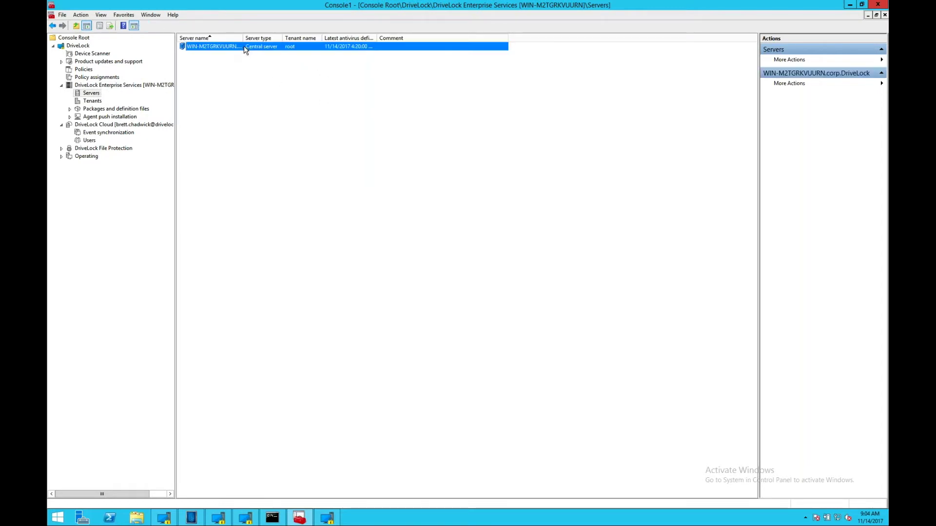
pyautogui.click(237, 104)
pyautogui.rightClick(217, 79)
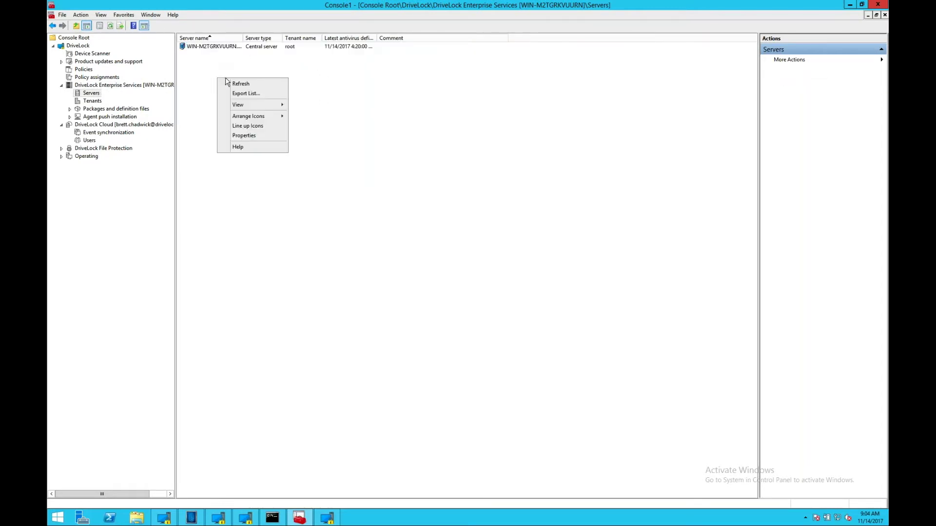
pyautogui.press('Escape')
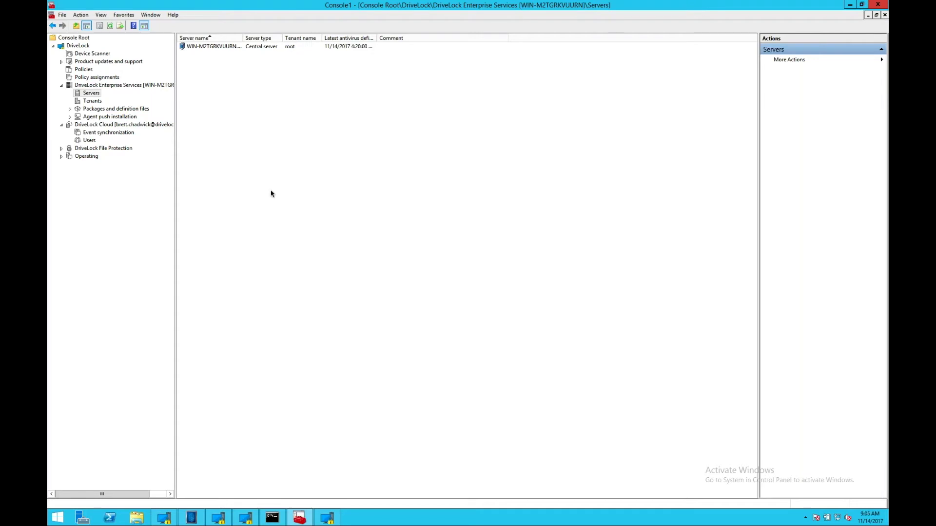
pyautogui.click(95, 125)
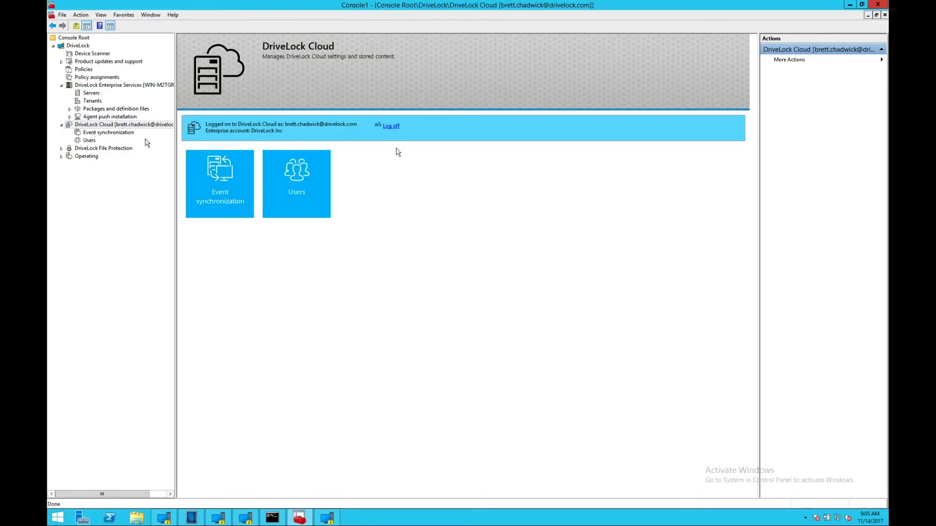
# Check the Properties of the root-tenant Event synchronization entry, queue size 0 elements.
pyautogui.click(247, 185)
pyautogui.click(321, 48)
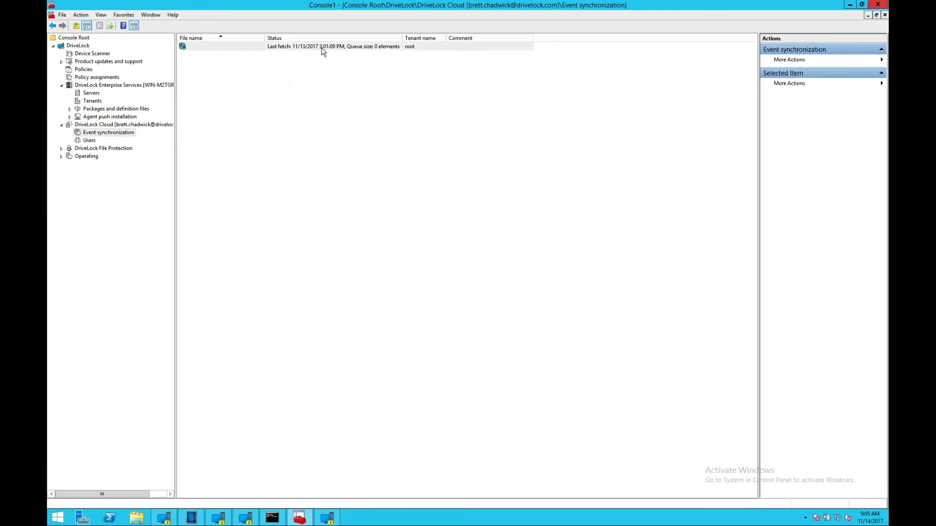
pyautogui.click(323, 51)
pyautogui.doubleClick(321, 52)
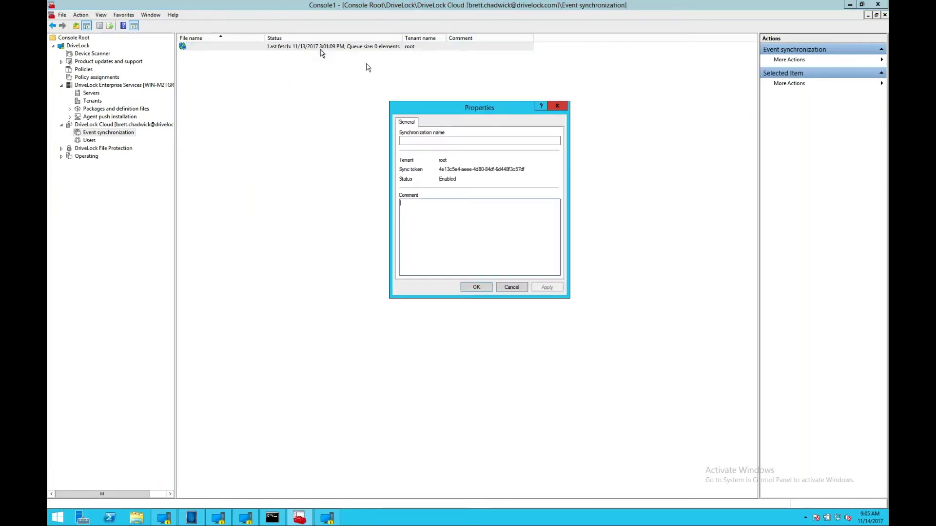
pyautogui.click(559, 106)
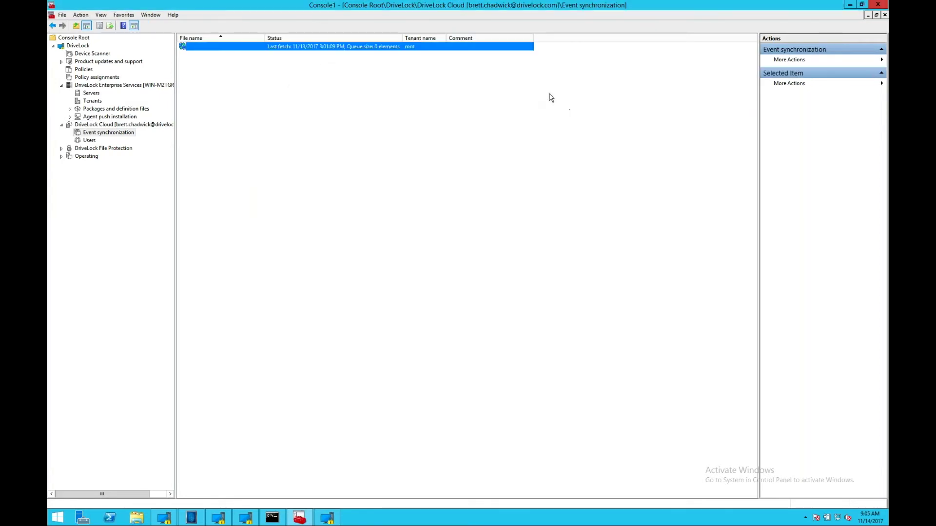
pyautogui.click(87, 140)
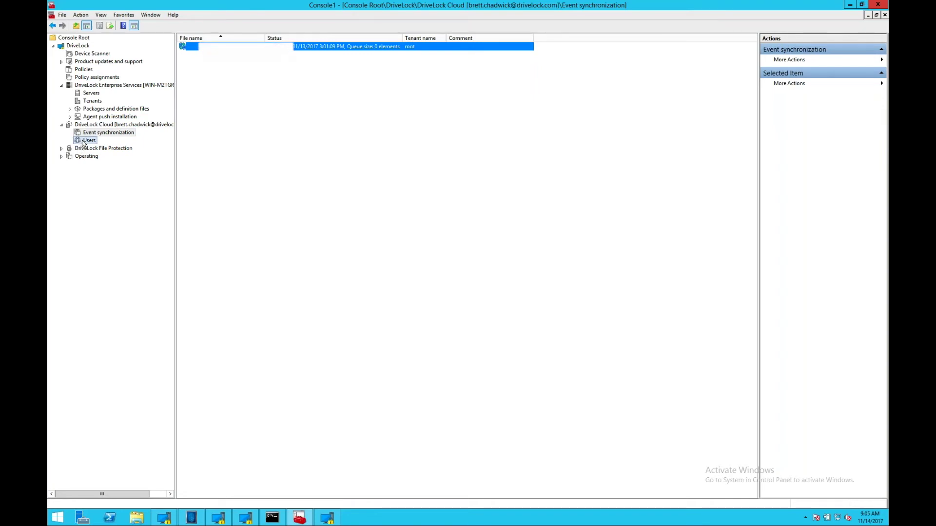
# Visit DriveLock Cloud Users, then the four-entry Policies list, before switching to Control Center.
pyautogui.click(117, 126)
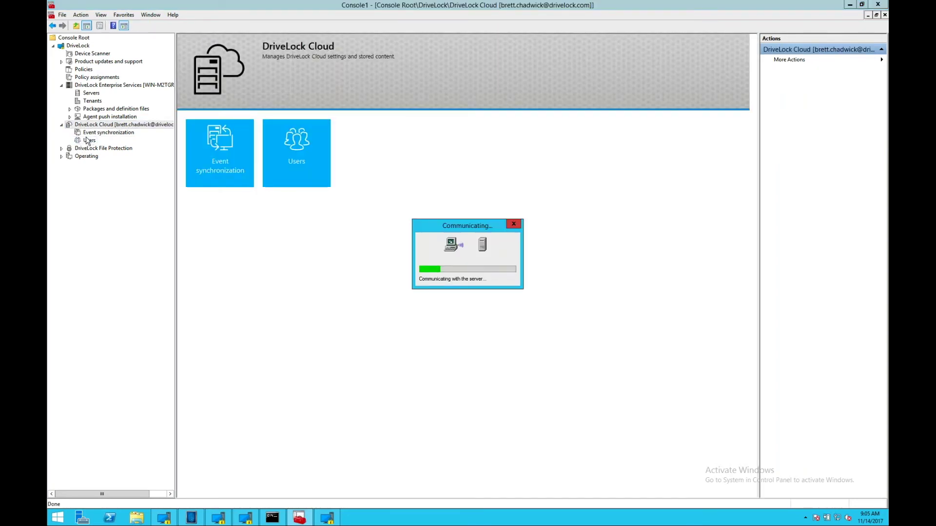
pyautogui.click(92, 140)
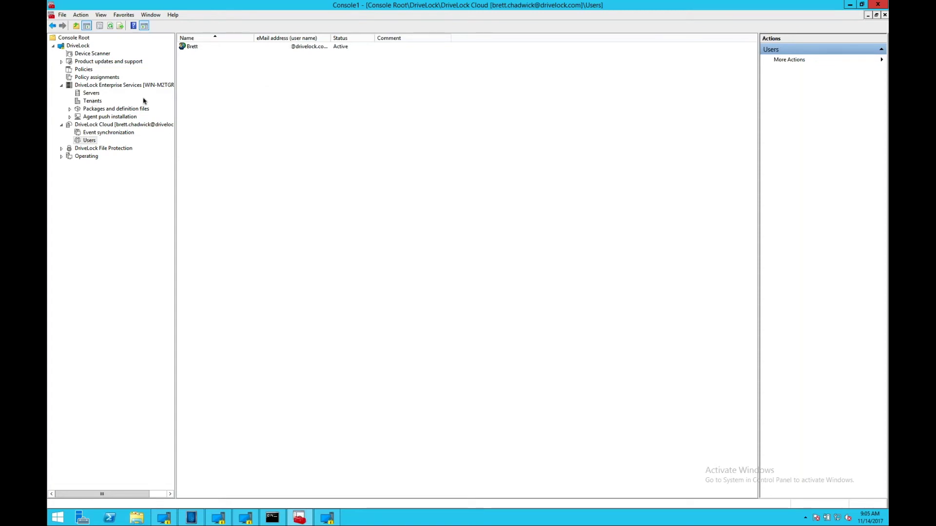
pyautogui.click(84, 69)
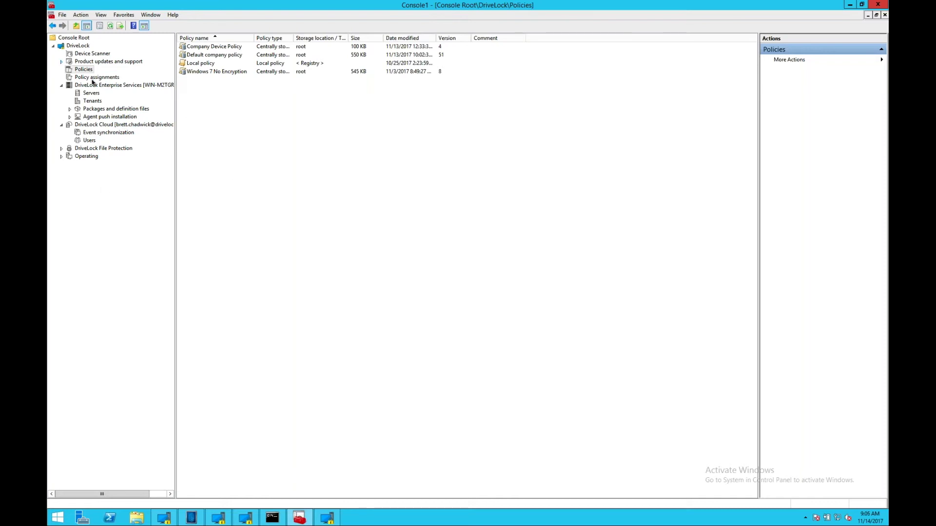
pyautogui.click(192, 518)
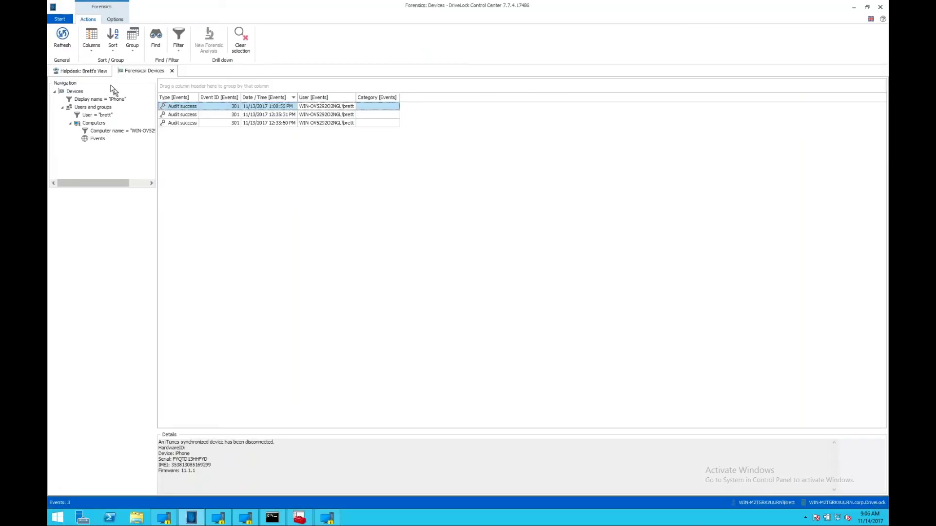
# Open the Forensic start page and a Devices view listing 3 devices.
pyautogui.click(60, 19)
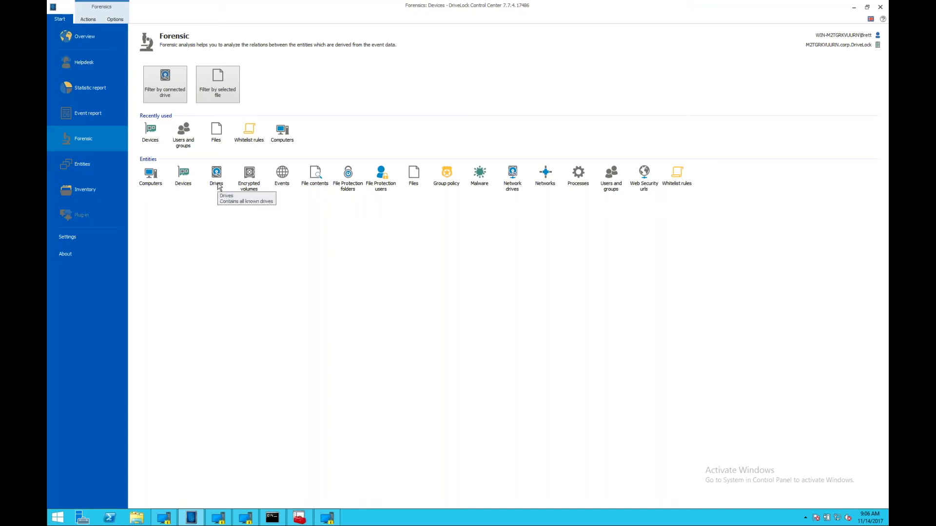
pyautogui.click(184, 179)
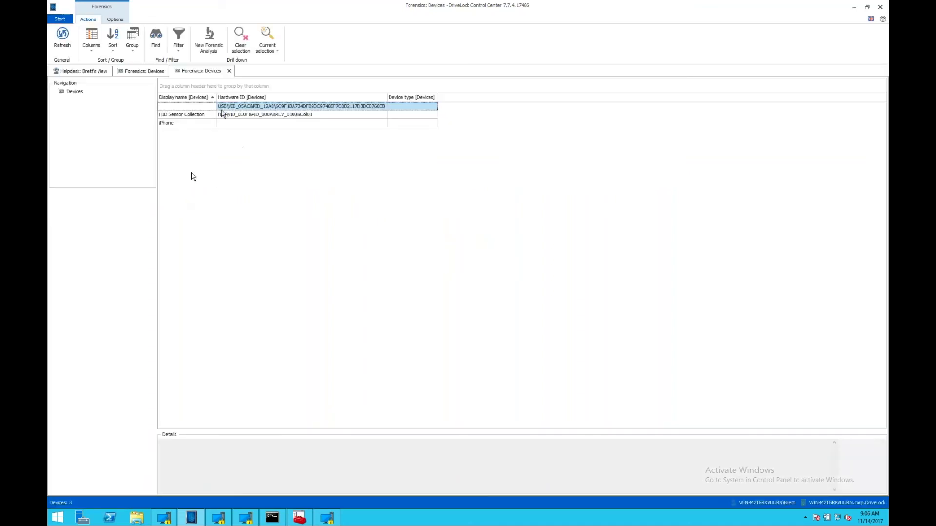
# Drill the iPhone device down to Users and groups (1), revealing one user account.
pyautogui.click(189, 116)
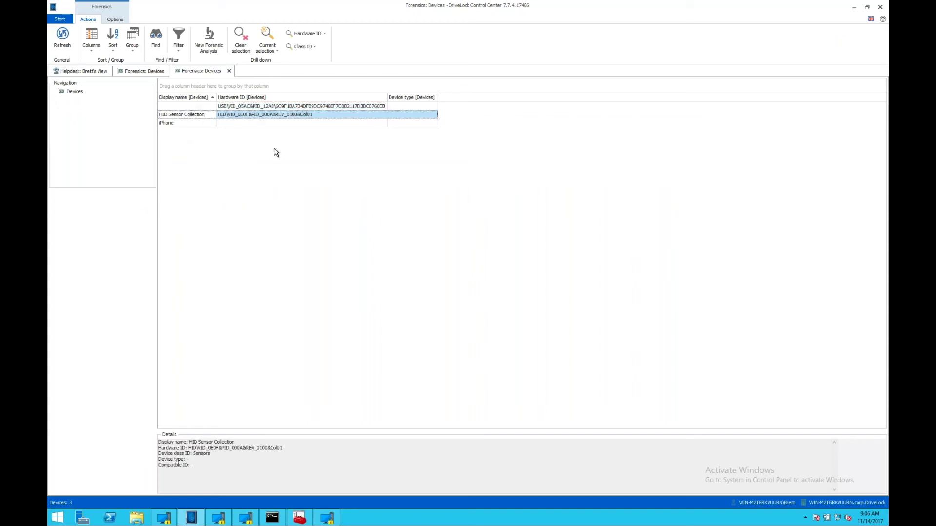
pyautogui.click(190, 124)
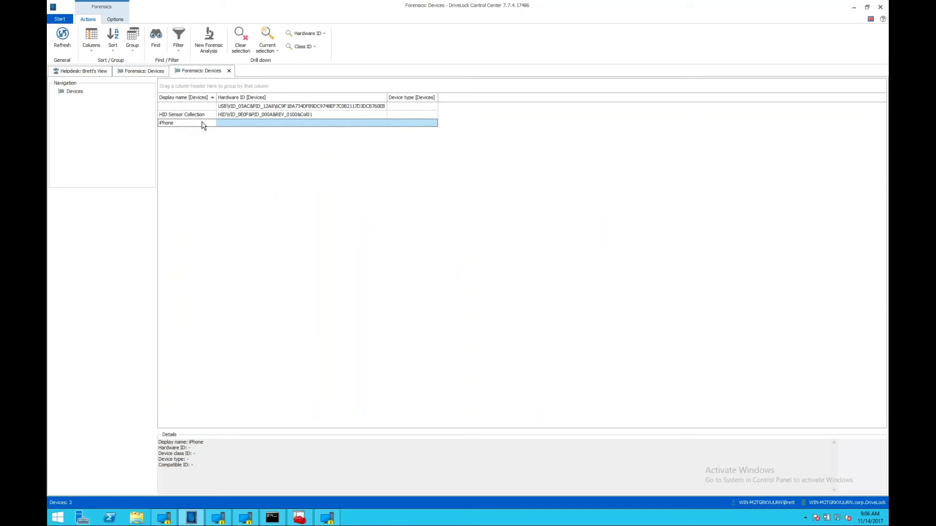
pyautogui.rightClick(204, 125)
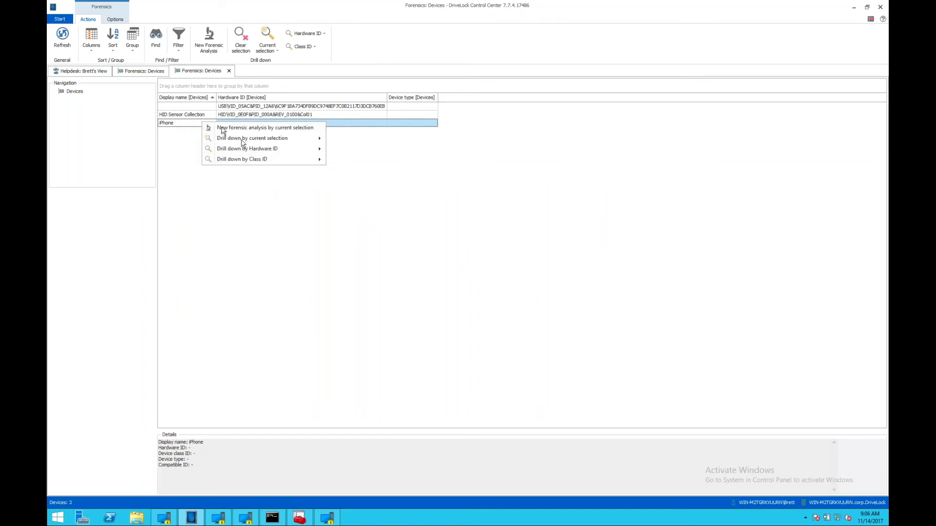
pyautogui.moveTo(243, 140)
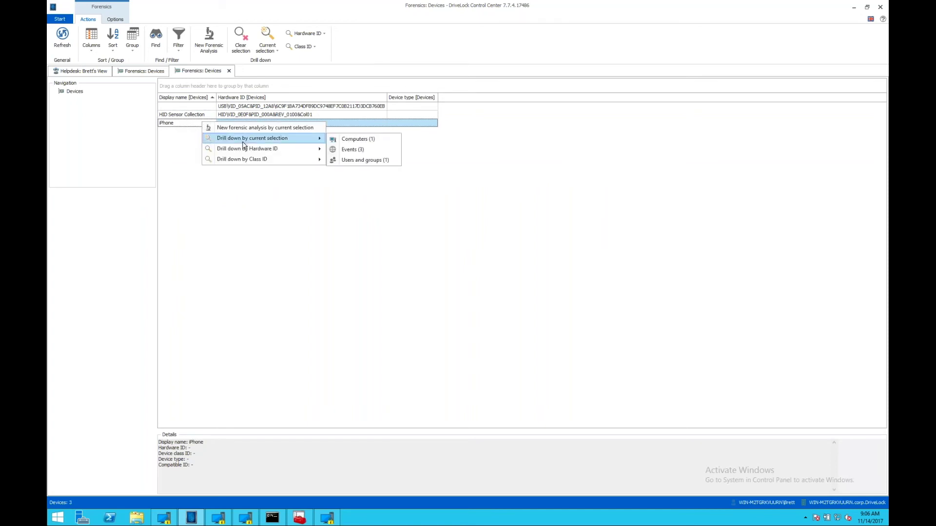
pyautogui.click(354, 163)
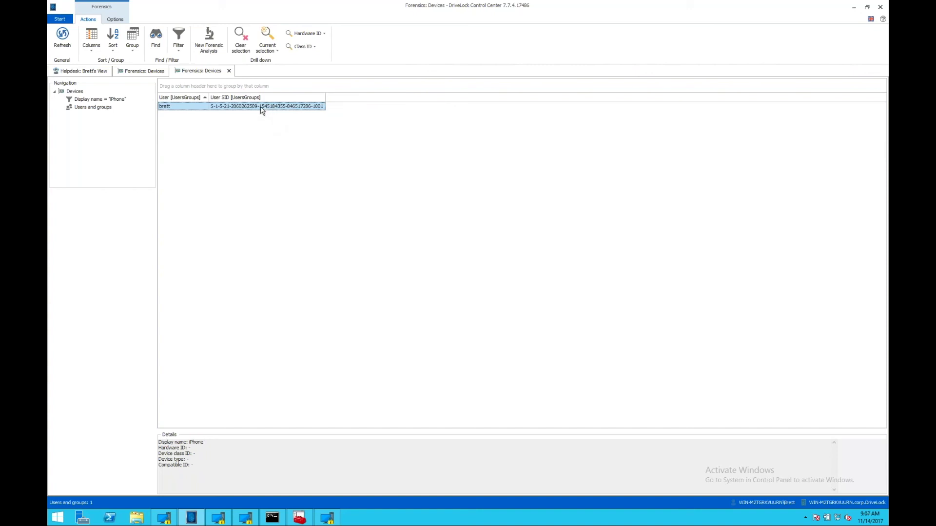
# Drill from the user to Computers (WIN-OV5292O2NGL), then to its 3 Events.
pyautogui.rightClick(261, 110)
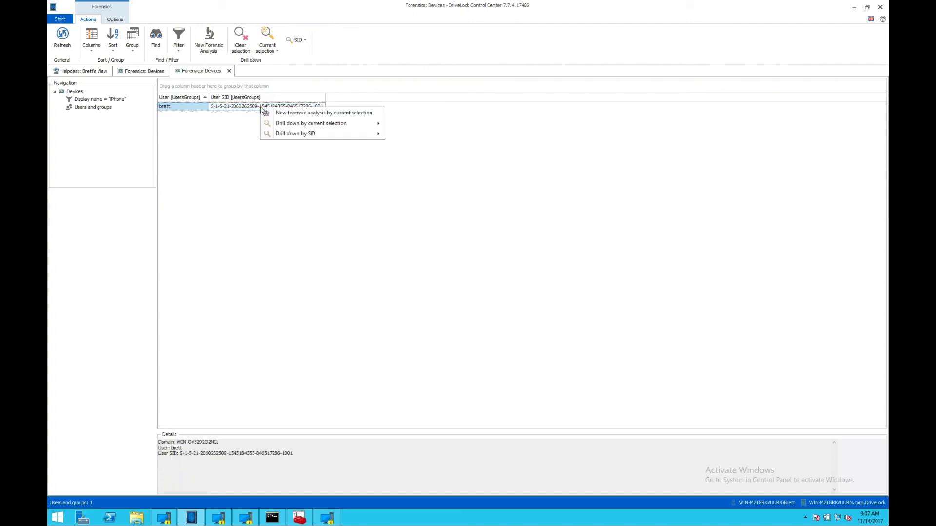
pyautogui.moveTo(274, 126)
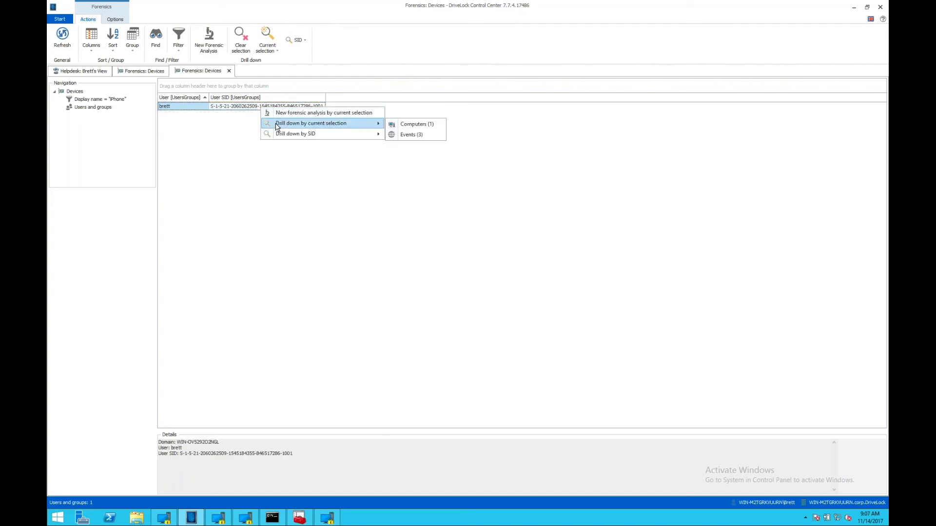
pyautogui.click(431, 125)
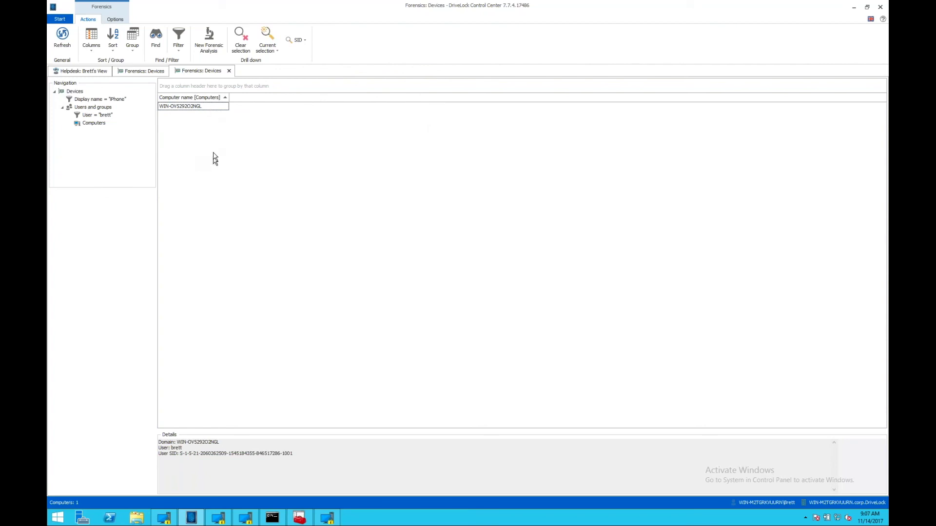
pyautogui.rightClick(191, 108)
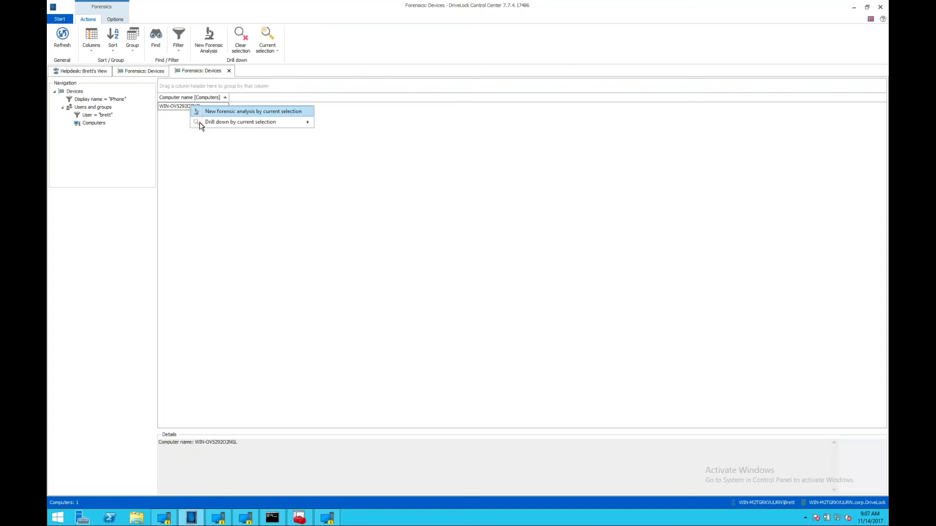
pyautogui.moveTo(287, 122)
pyautogui.click(341, 123)
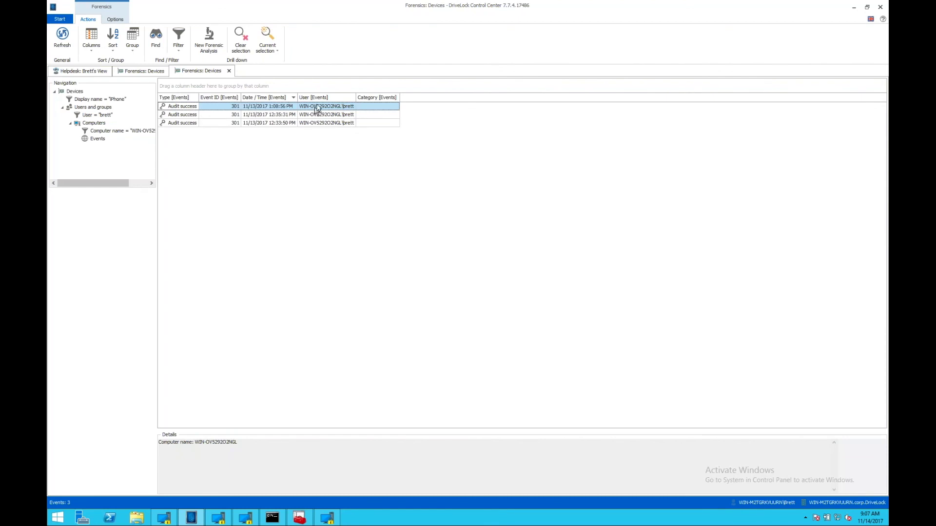
# Review the first event's drill-down options, then return to the Forensic start page.
pyautogui.rightClick(317, 108)
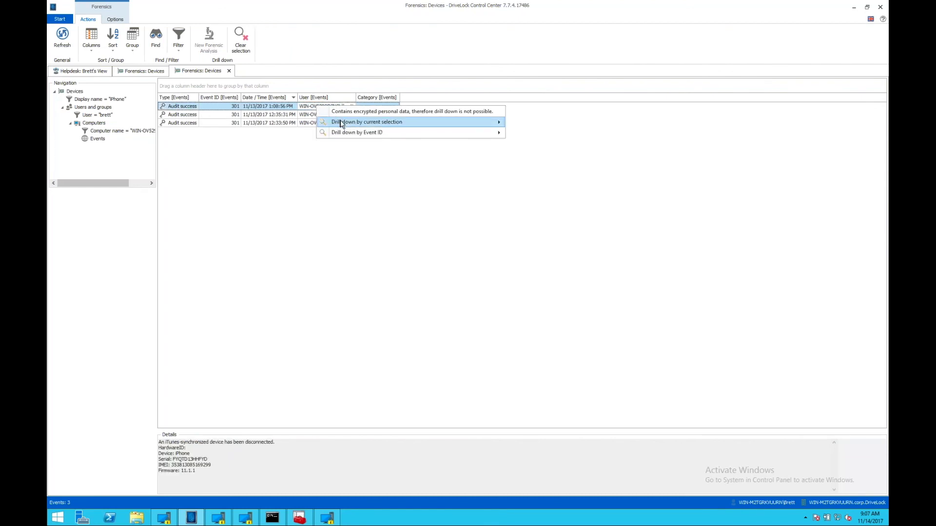
pyautogui.click(732, 190)
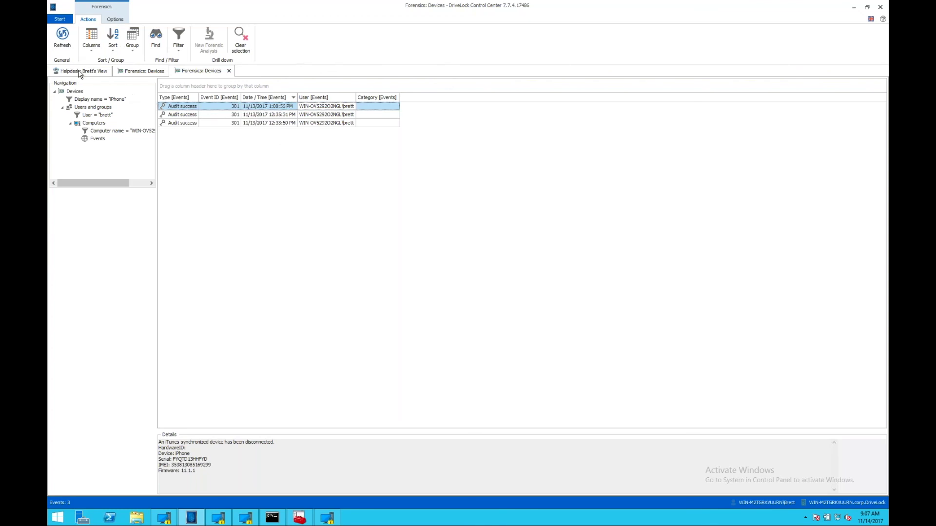
pyautogui.click(61, 20)
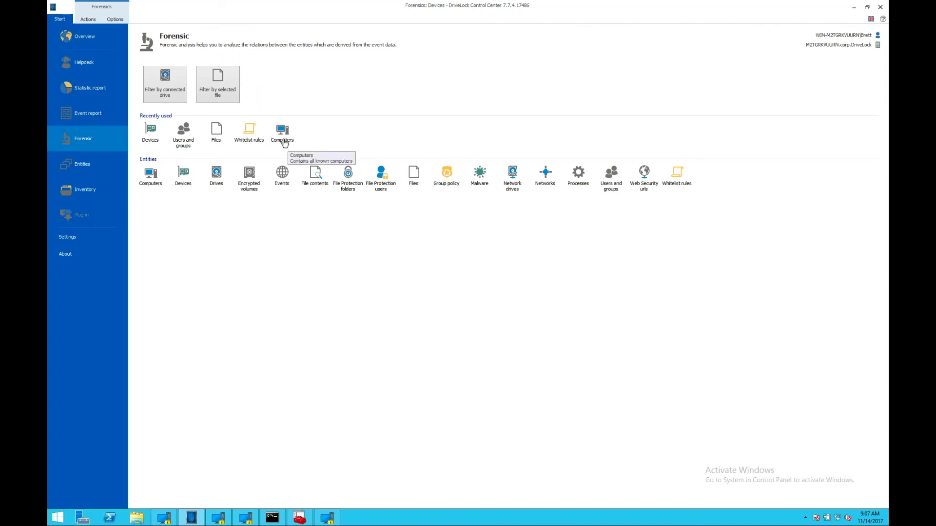
# Open the Files entity from the Forensic page to list the 293 files with paths, sizes and timestamps.
pyautogui.click(216, 136)
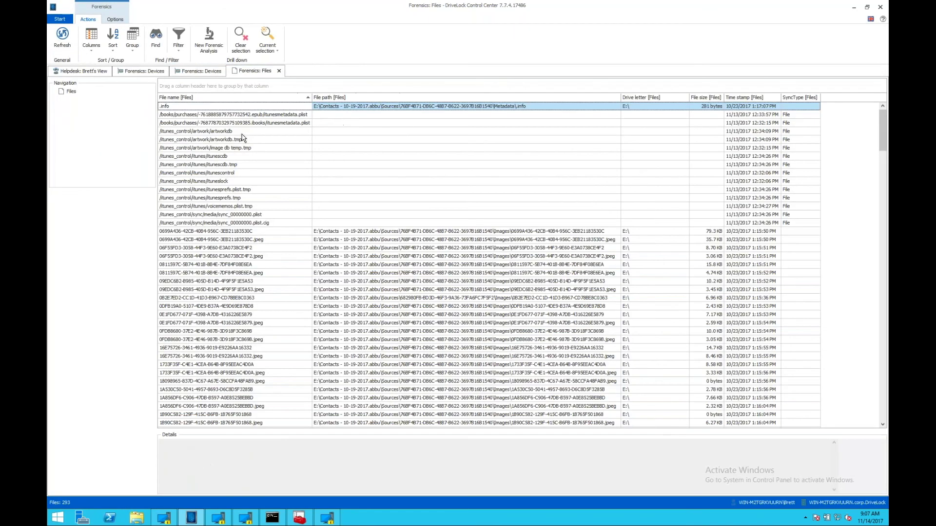